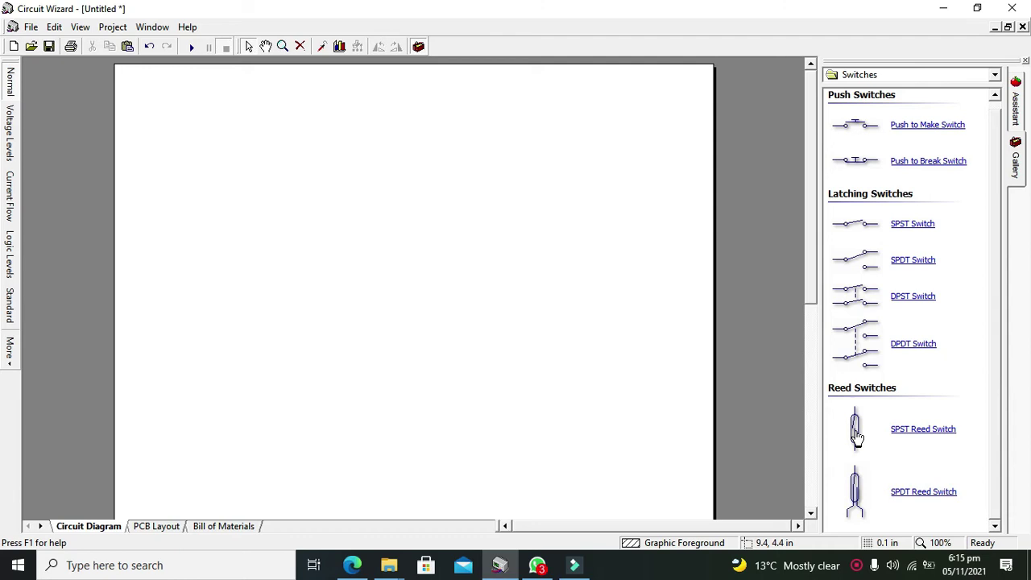
Place an SPST reed switch on the blank circuit diagram, left of the page centre, and shift it slightly left.
drag(856, 431, 274, 283)
click(310, 283)
click(275, 282)
click(319, 302)
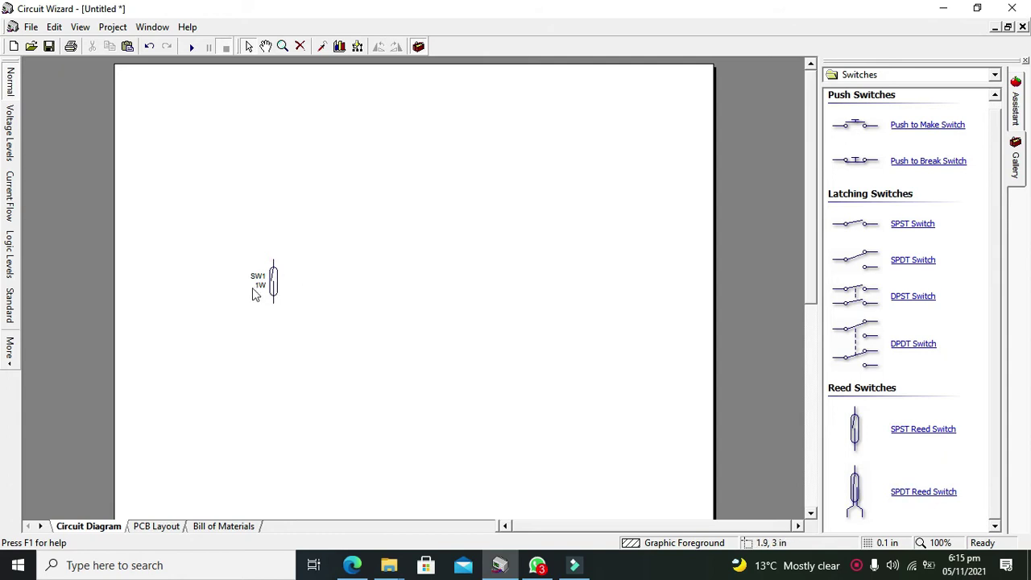
click(274, 287)
click(280, 283)
drag(275, 284, 268, 282)
Place an LED from the optoelectronic components to the right of the reed switch, level with it.
click(895, 75)
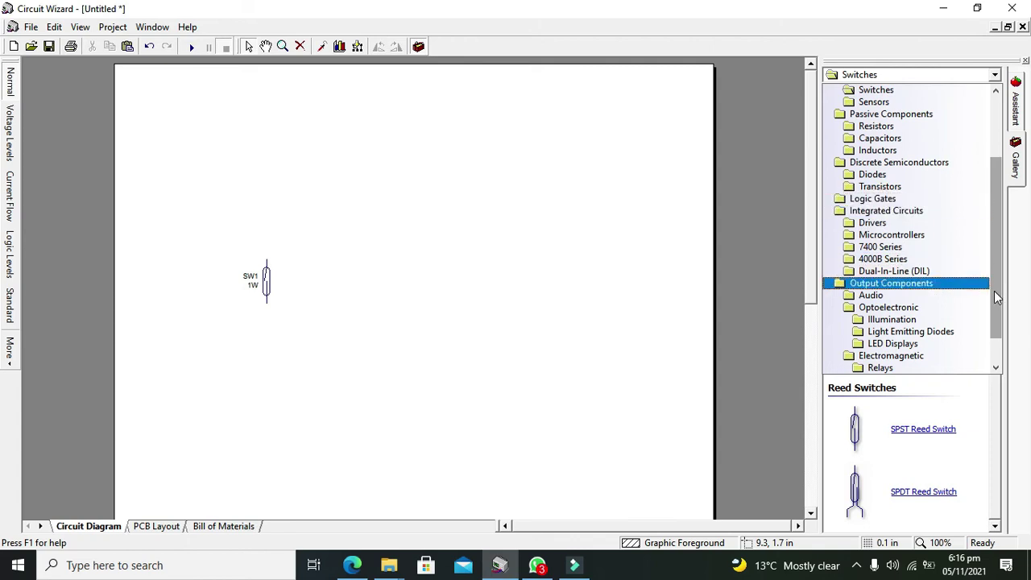
drag(996, 266, 996, 289)
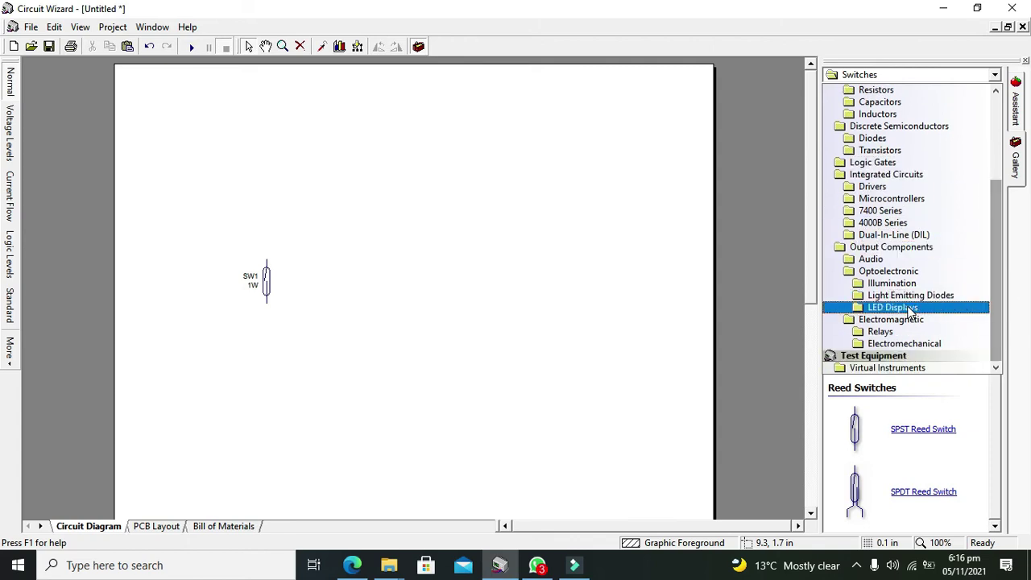
click(911, 310)
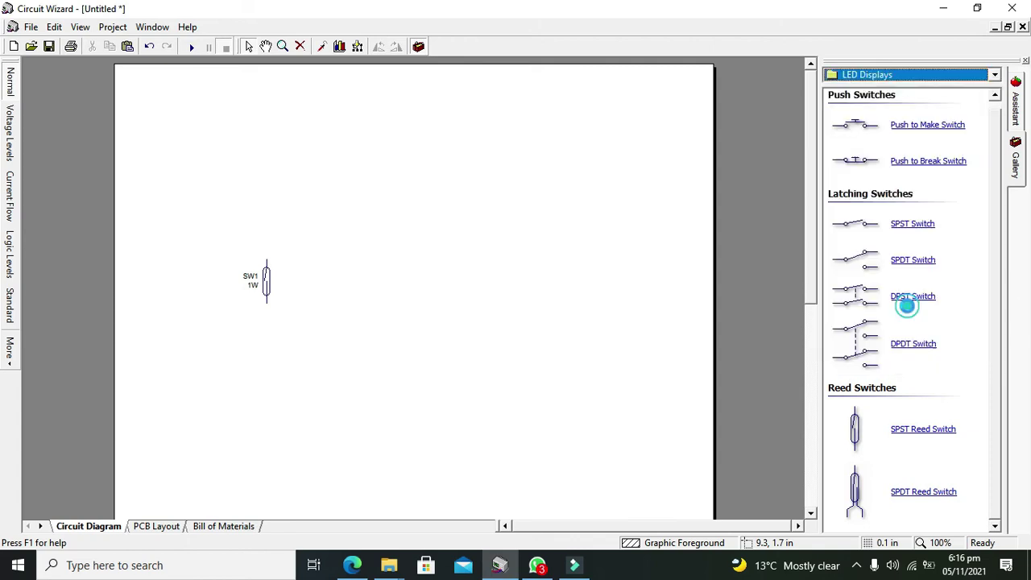
click(893, 81)
scroll(893, 85, up, 1)
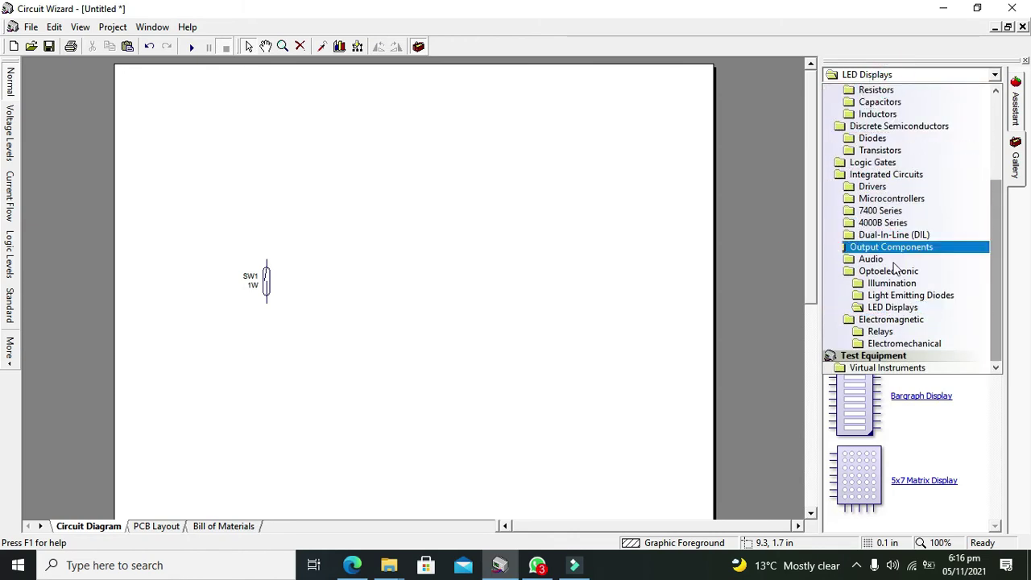
click(890, 271)
drag(854, 291, 513, 285)
click(567, 303)
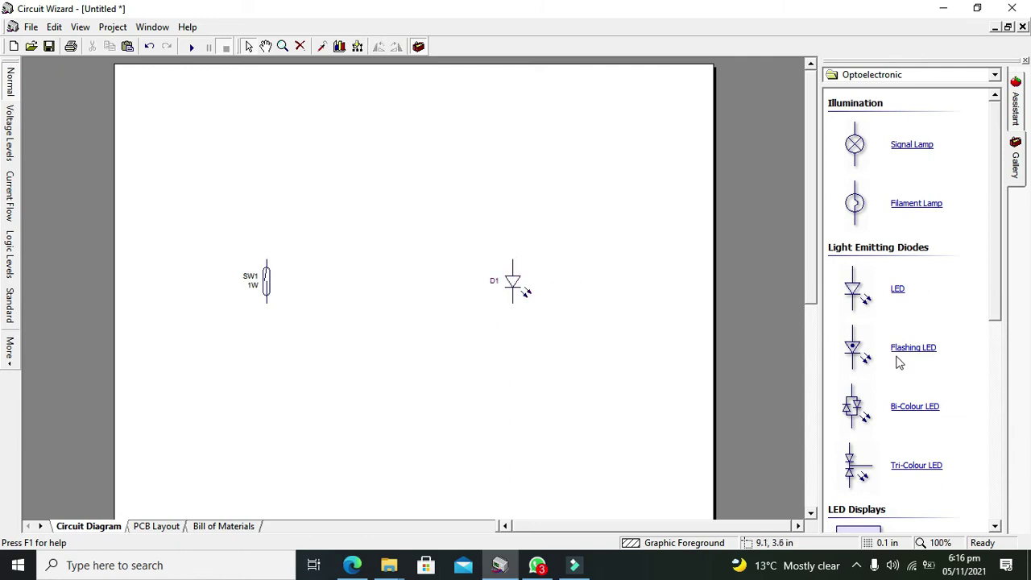
Place a flashing LED just left of the LED and wire the two in parallel at their upper and lower terminals.
drag(856, 349, 512, 260)
click(479, 307)
click(543, 319)
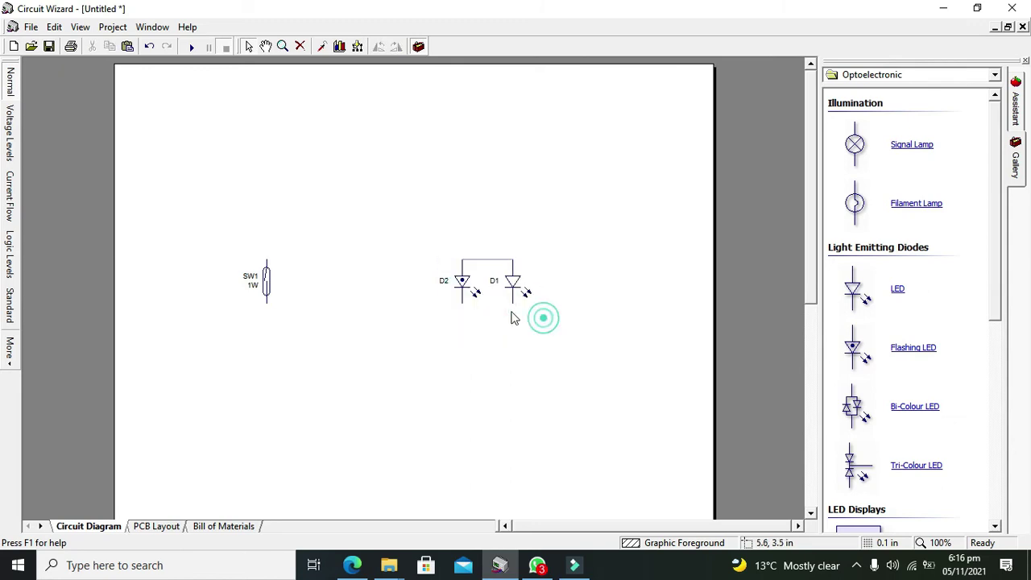
drag(512, 302, 461, 303)
click(489, 331)
click(494, 303)
click(511, 319)
click(467, 291)
click(496, 318)
Place an Input Voltage source from the power supplies above and slightly left of the reed switch.
click(951, 74)
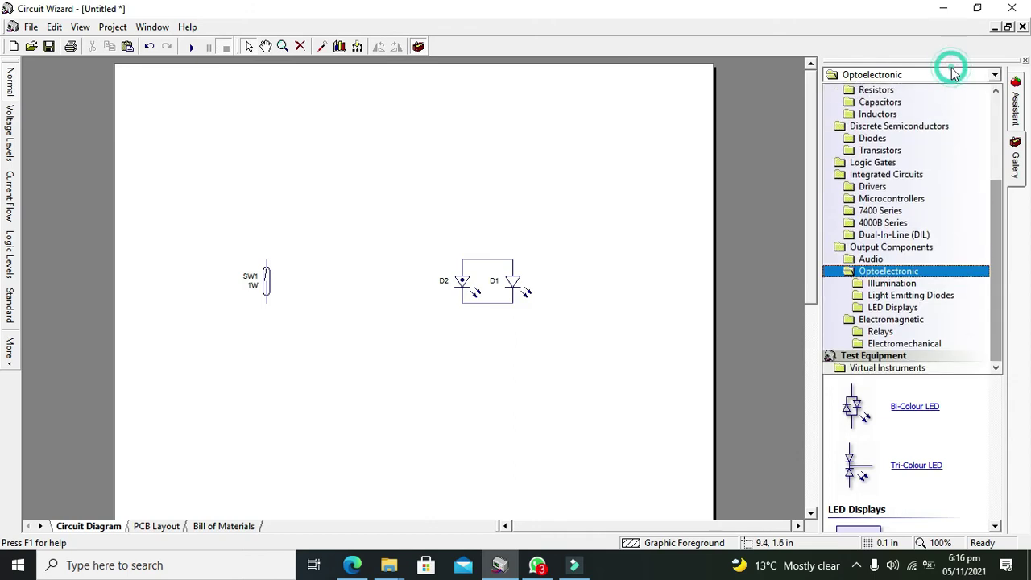
scroll(989, 107, up, 4)
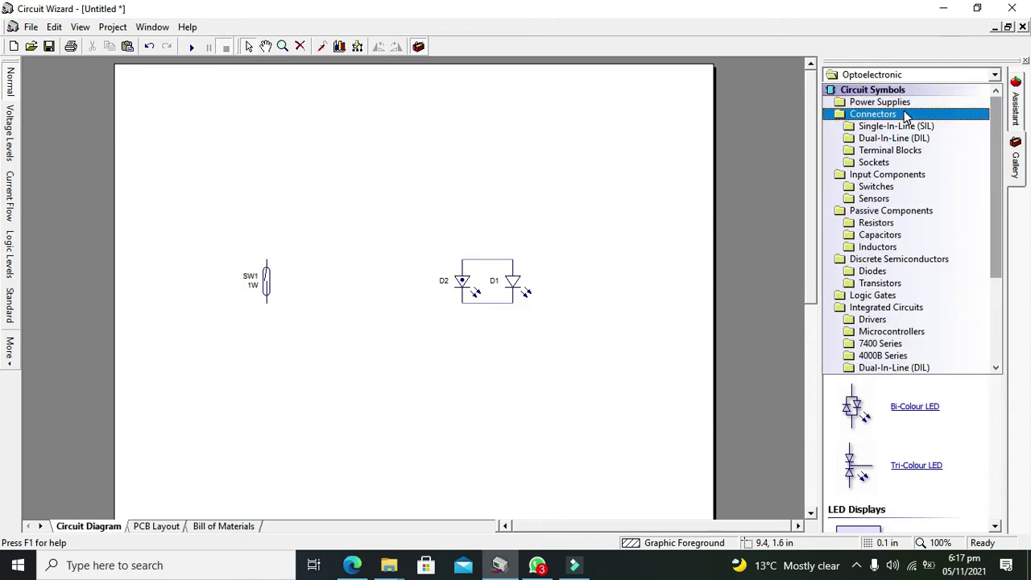
click(899, 102)
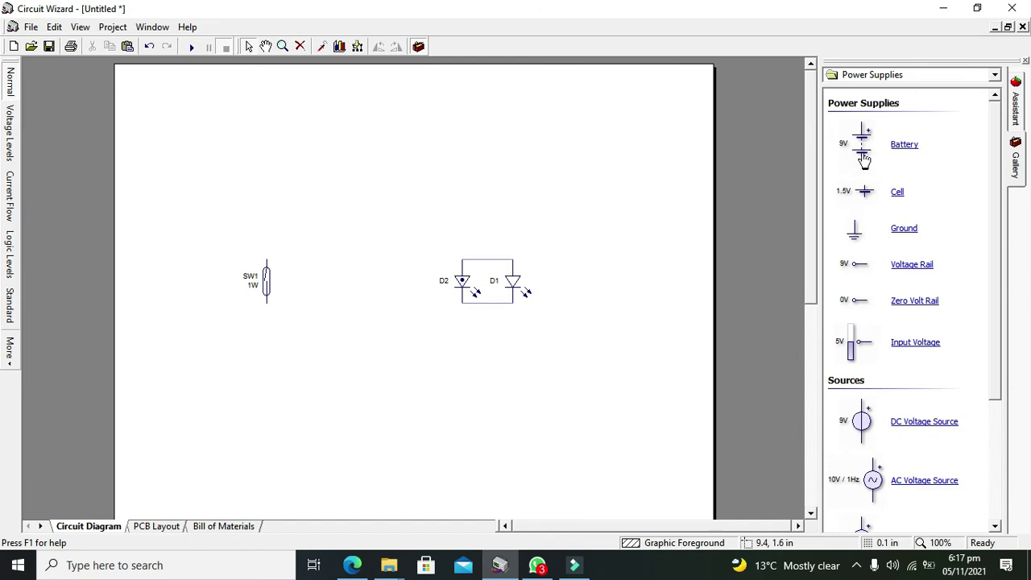
click(864, 194)
drag(864, 194, 897, 238)
drag(854, 346, 250, 211)
click(275, 210)
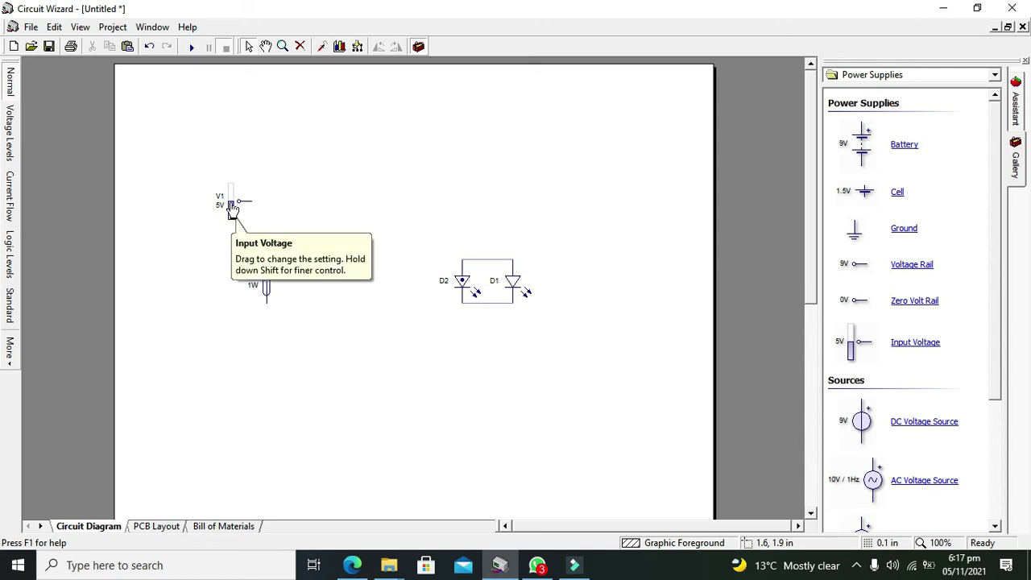
Move the reed switch between the voltage source and the LEDs, then wire it to the source and to the LEDs' upper wire.
click(267, 282)
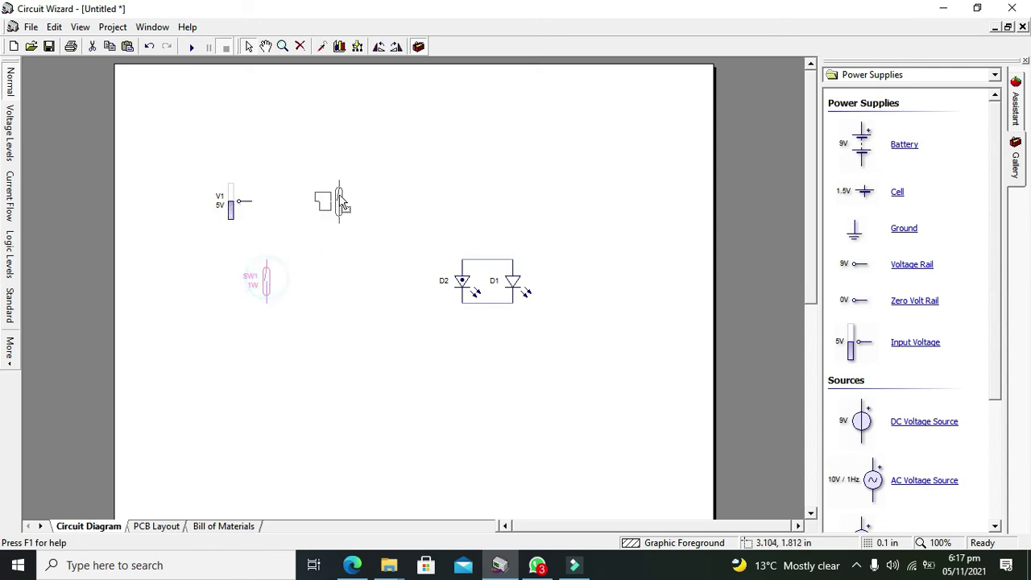
mouse_move(360, 193)
mouse_down()
mouse_move(390, 170)
mouse_move(388, 152)
mouse_move(464, 235)
mouse_move(461, 169)
mouse_move(484, 166)
mouse_move(484, 260)
mouse_up()
click(436, 207)
drag(358, 209, 246, 203)
click(294, 183)
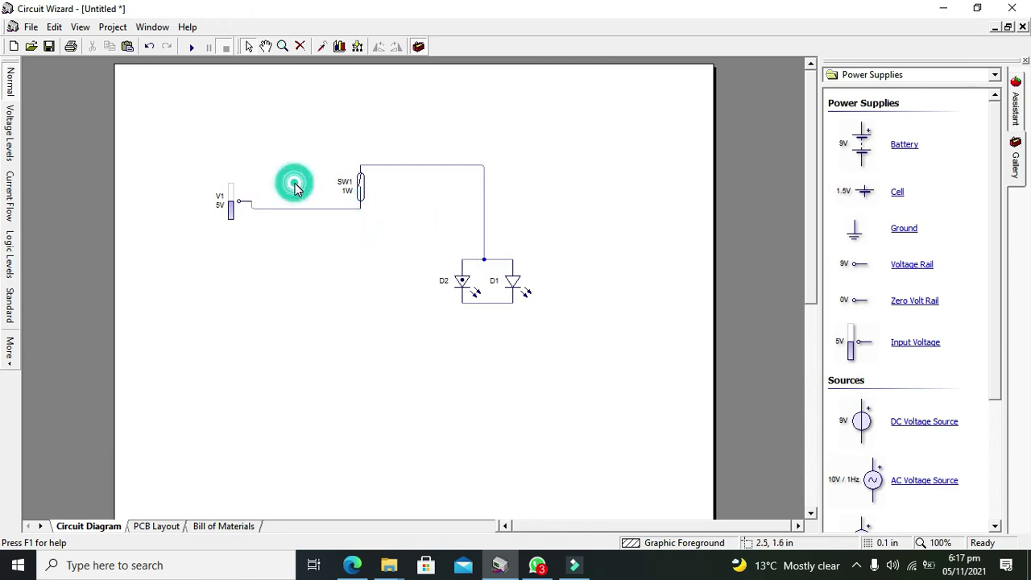
Place a ground symbol below the LEDs, connect it to their lower wire, and extend the connection slightly downward.
drag(903, 230, 495, 332)
click(542, 325)
click(489, 307)
click(500, 308)
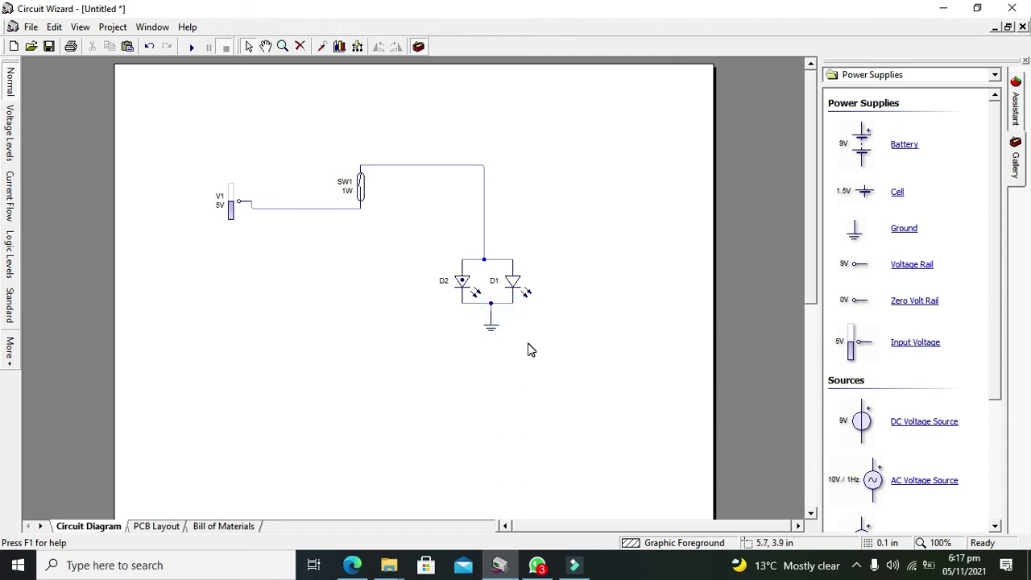
drag(490, 326, 492, 343)
click(524, 357)
Select the whole circuit and move it down towards the middle of the page.
drag(186, 158, 573, 384)
drag(460, 278, 468, 338)
click(646, 348)
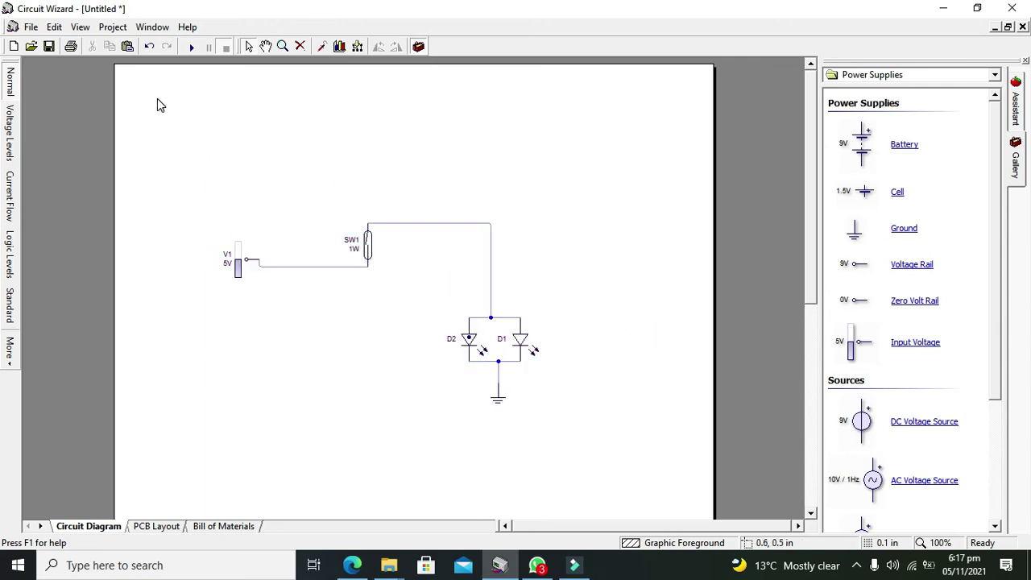
Run the circuit simulation and toggle the reed switch on and off to test the LEDs.
click(191, 47)
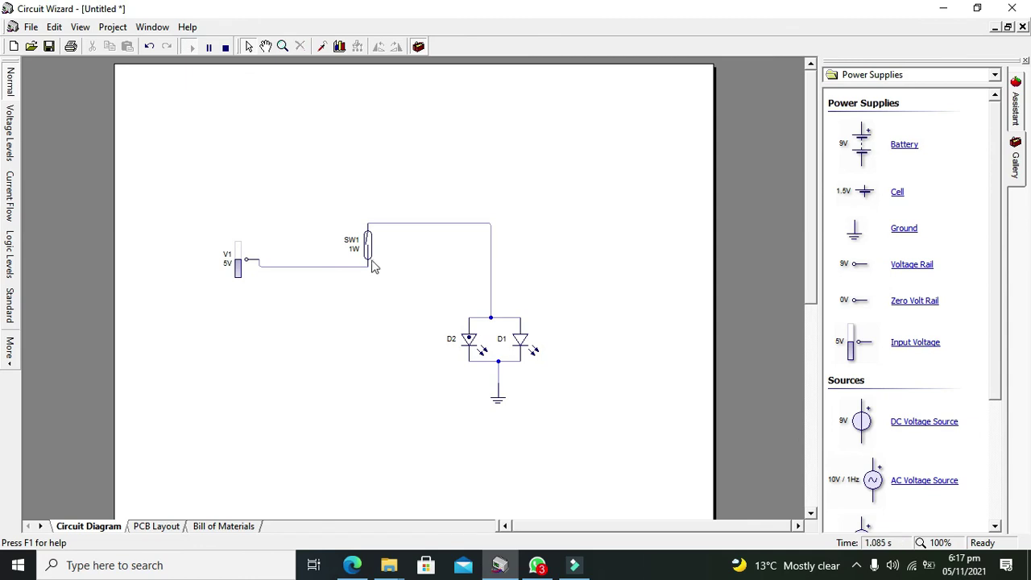
click(368, 248)
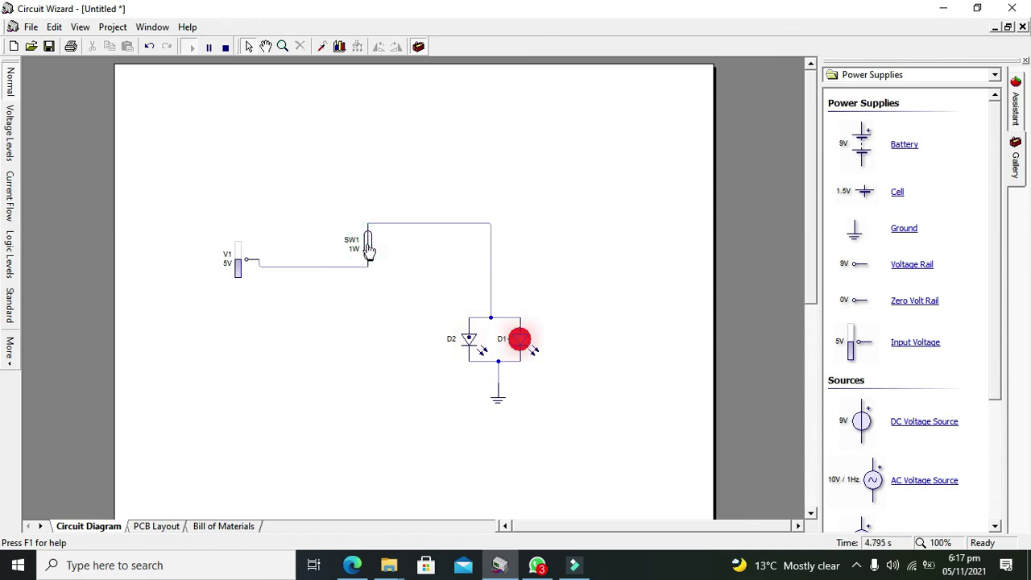
click(368, 248)
click(368, 248)
click(369, 248)
double_click(521, 342)
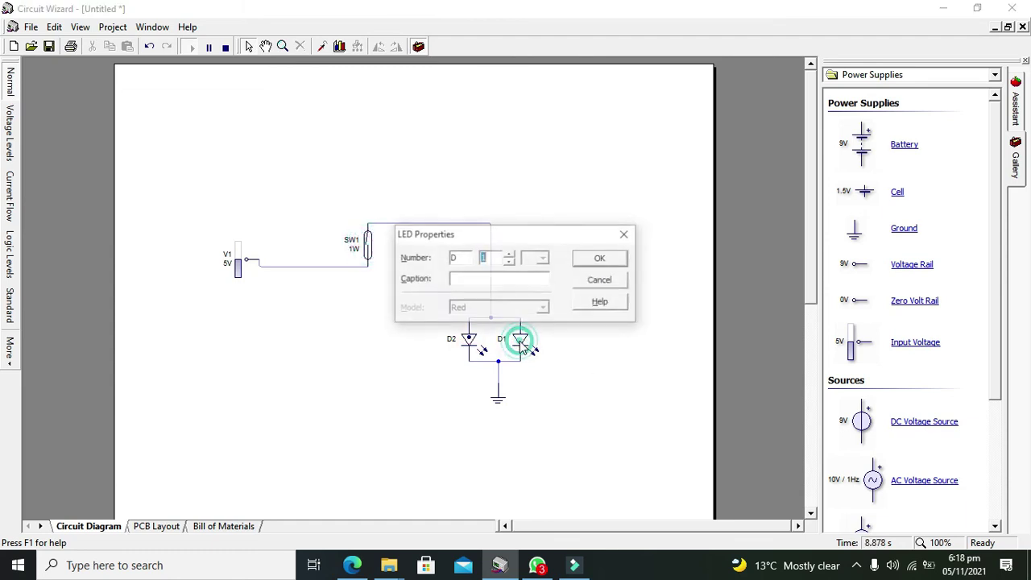
click(505, 309)
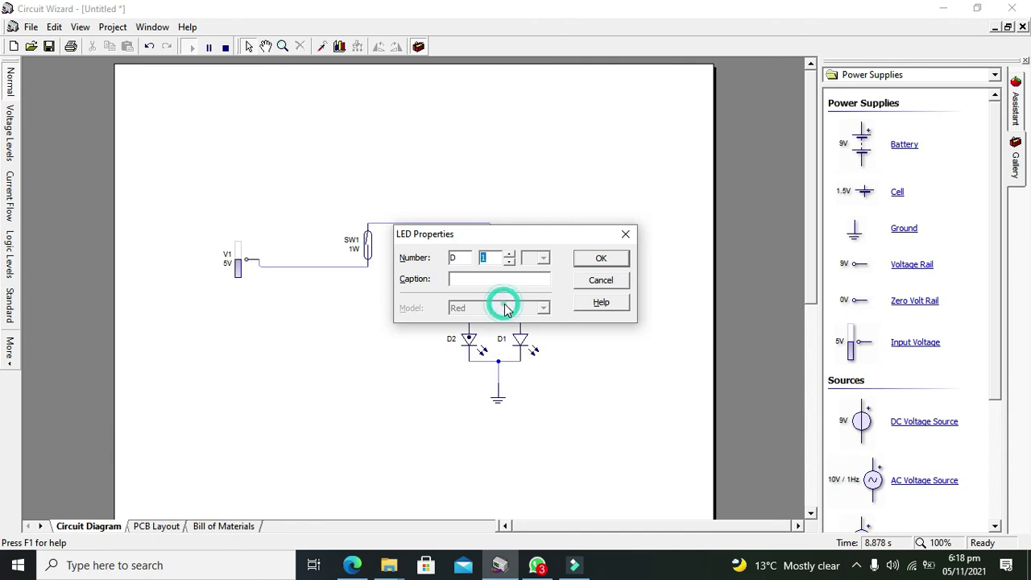
click(598, 286)
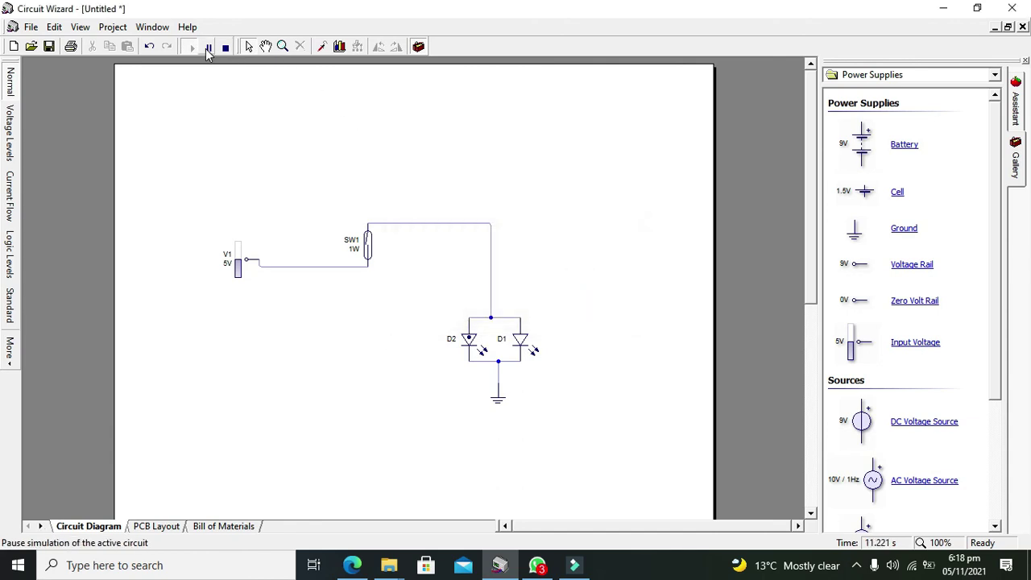
Stop and restart the simulation, and toggle the reed switch several more times to check the LEDs' response.
click(226, 46)
click(192, 47)
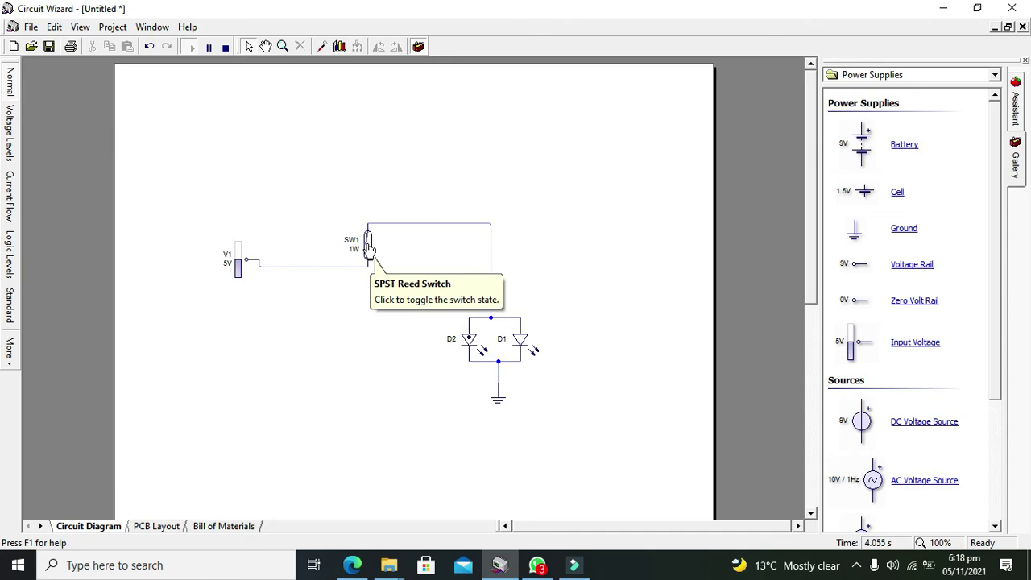
click(368, 248)
click(368, 249)
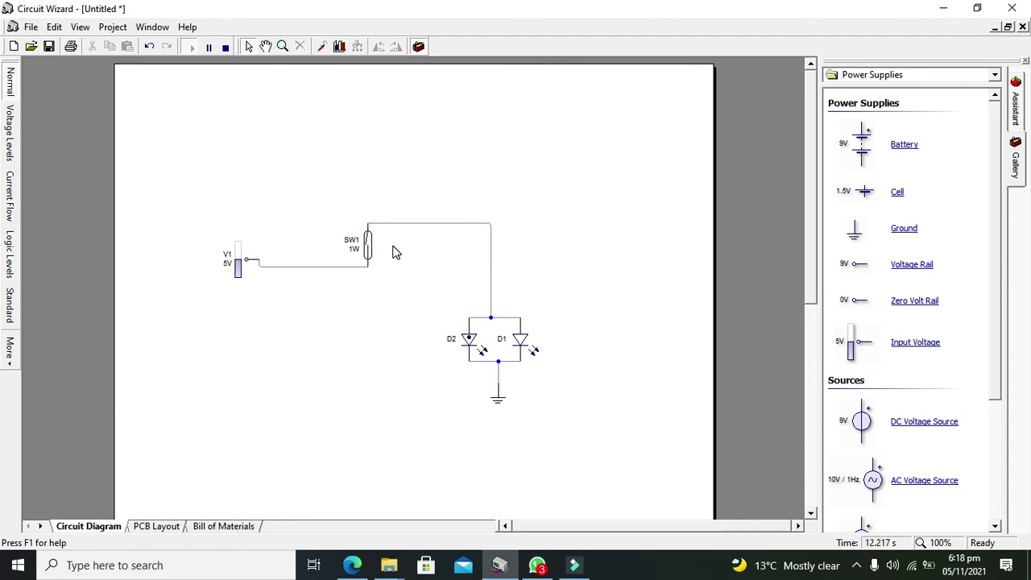
click(369, 246)
click(368, 246)
click(368, 248)
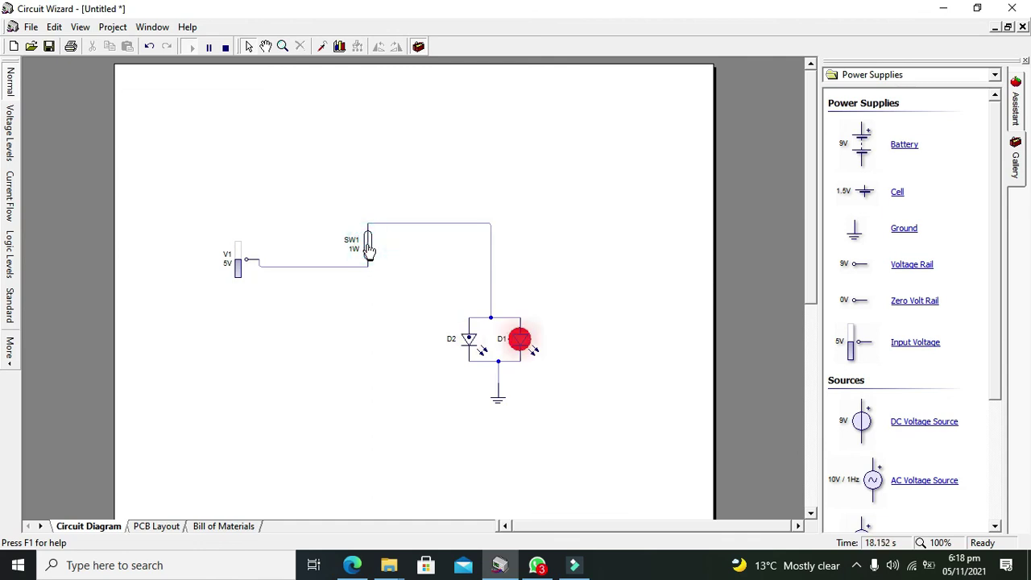
click(368, 248)
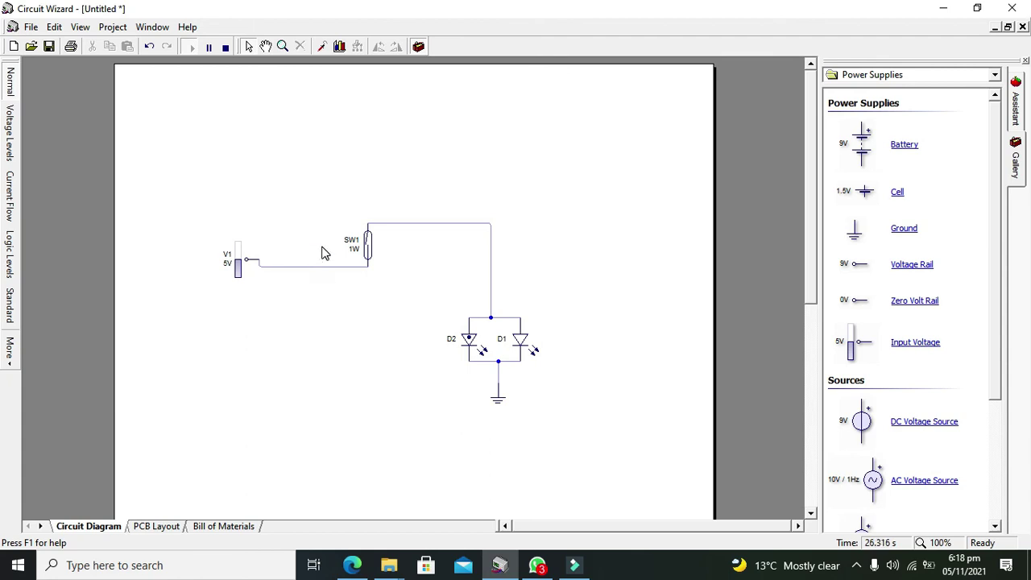
click(858, 572)
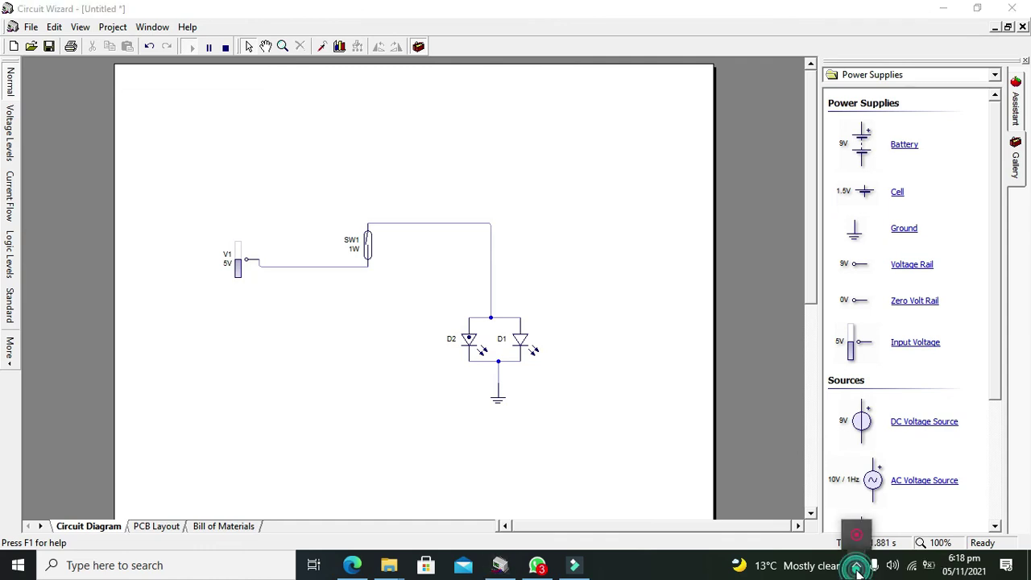